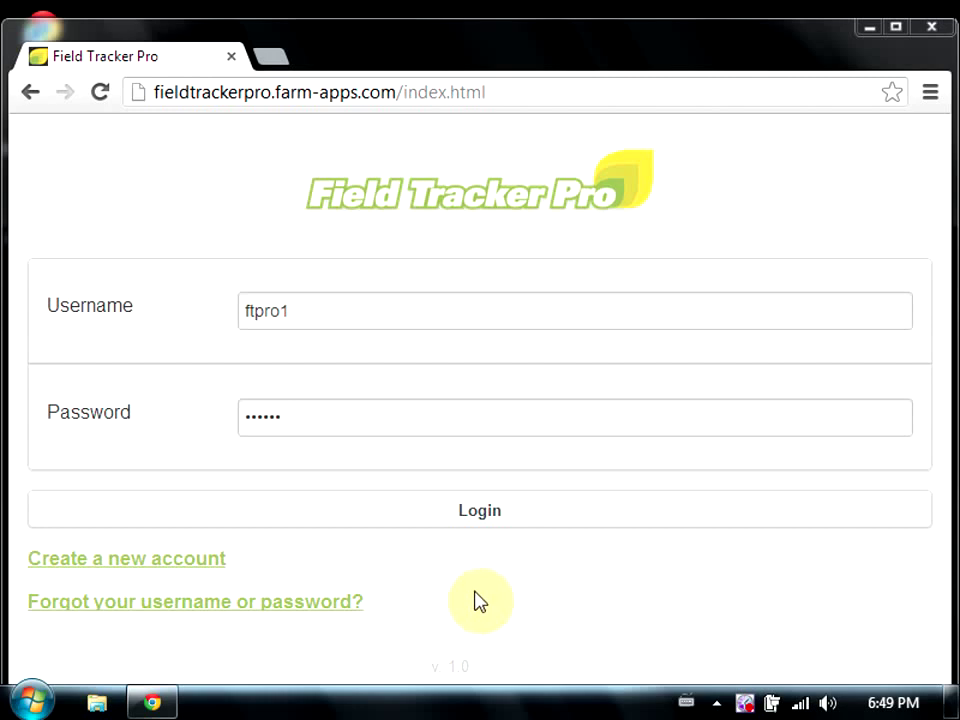
- Log in with the pre-filled credentials and continue past the 30-day trial reminder
left_click(516, 511)
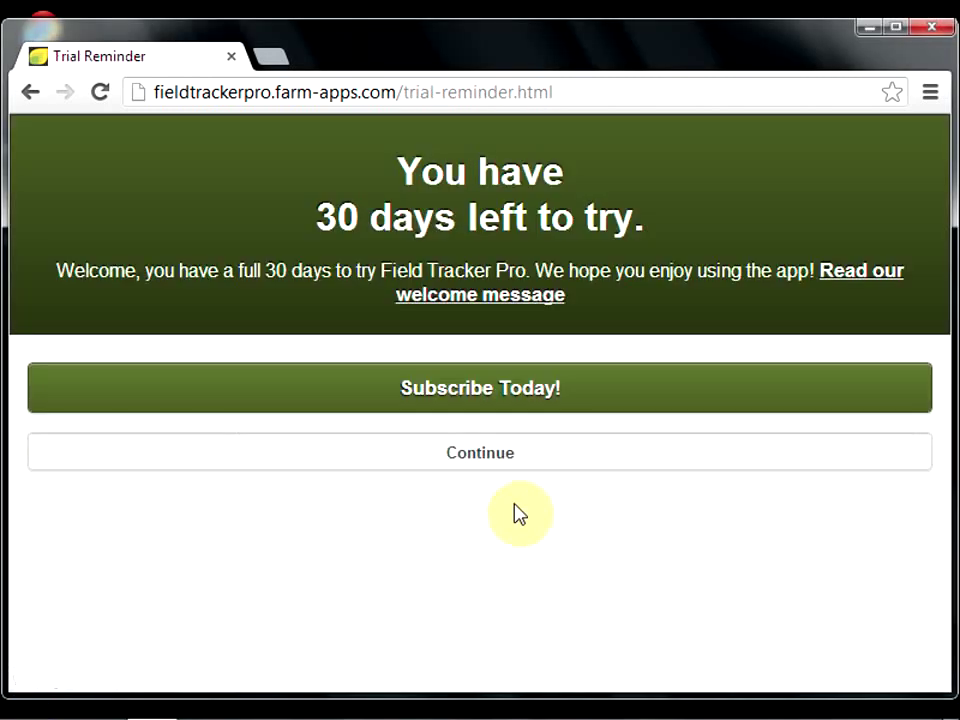
left_click(489, 455)
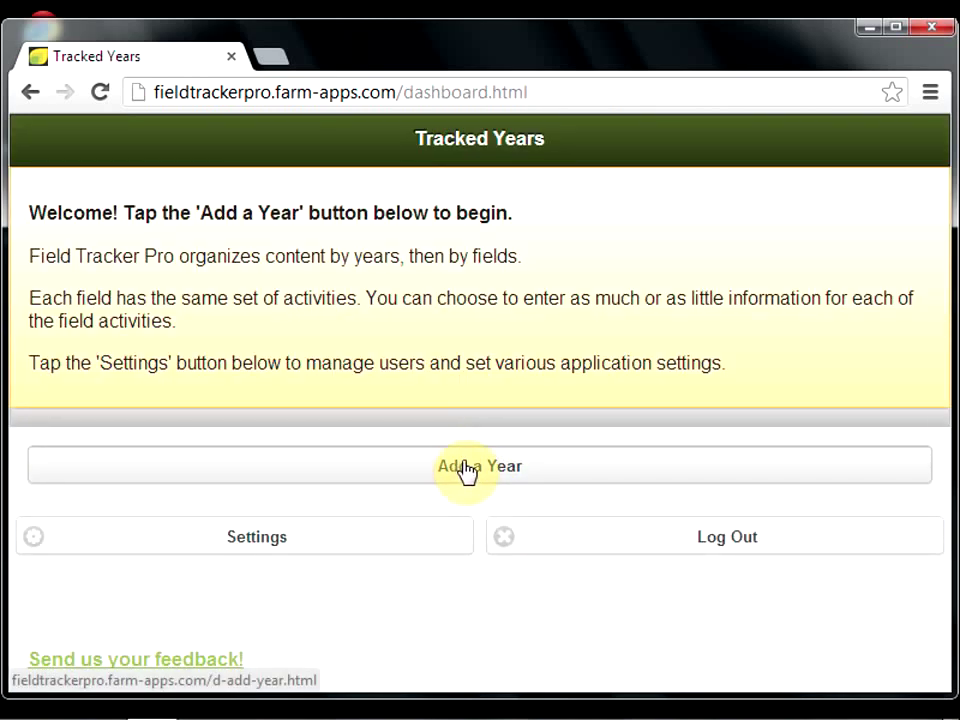
- Add 2013 as a new crop year and open its empty Tracked Fields list
left_click(467, 471)
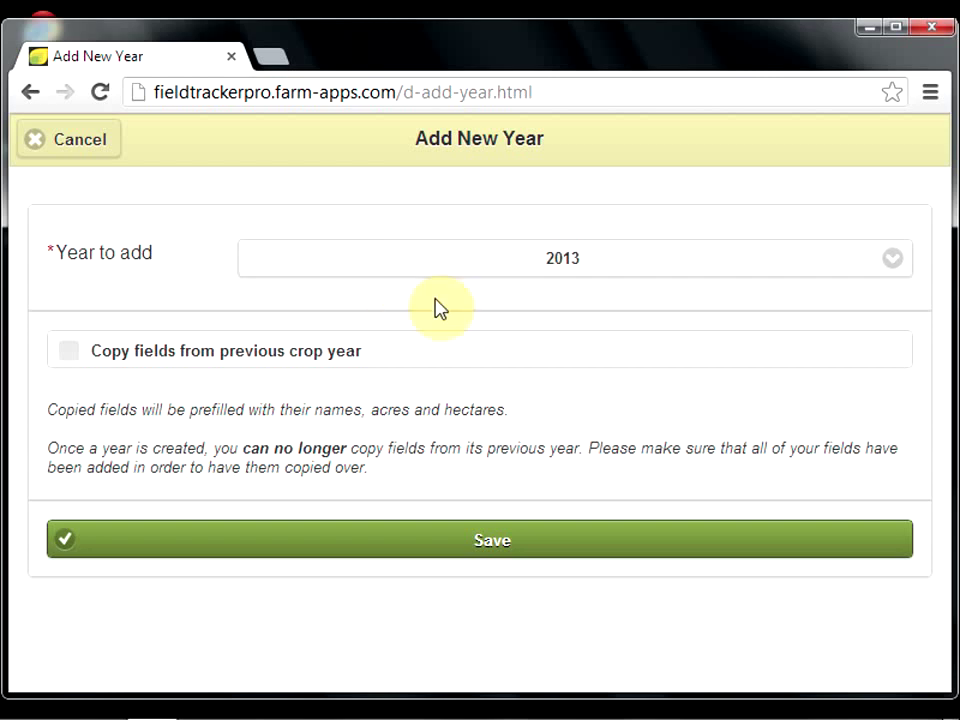
left_click(450, 545)
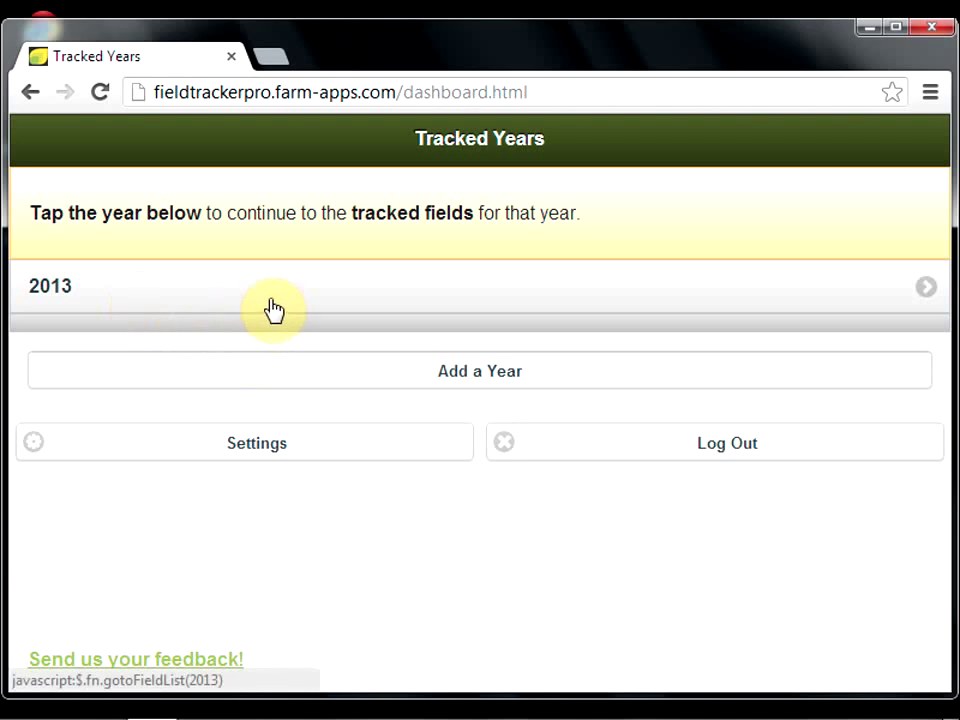
left_click(170, 295)
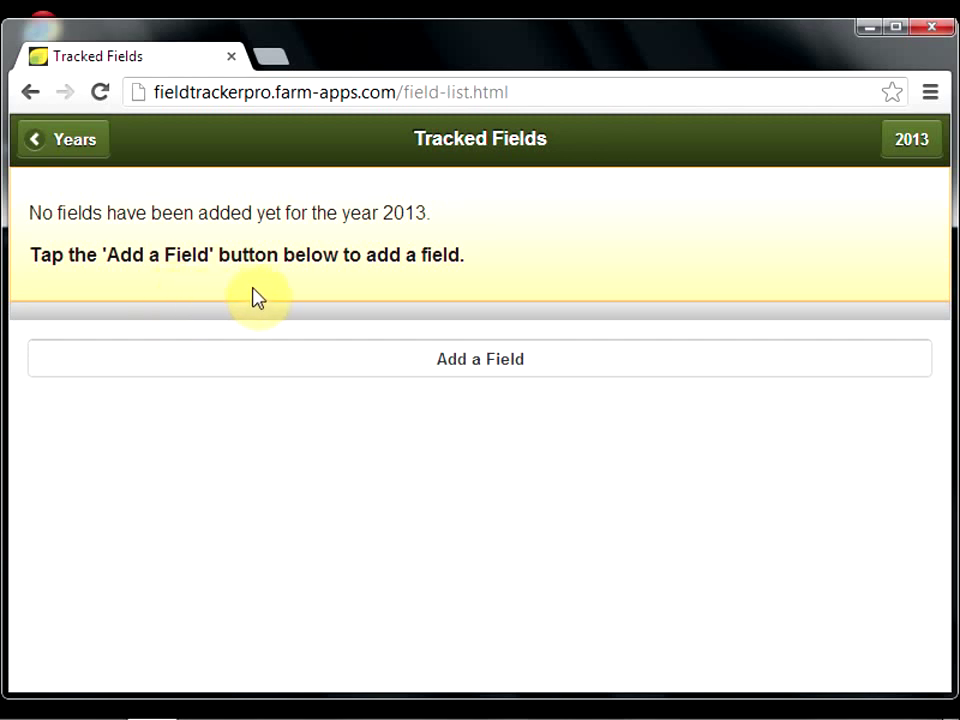
- Create three 2013 fields named 'field 1', 'field 2' and 'field 3'
left_click(460, 362)
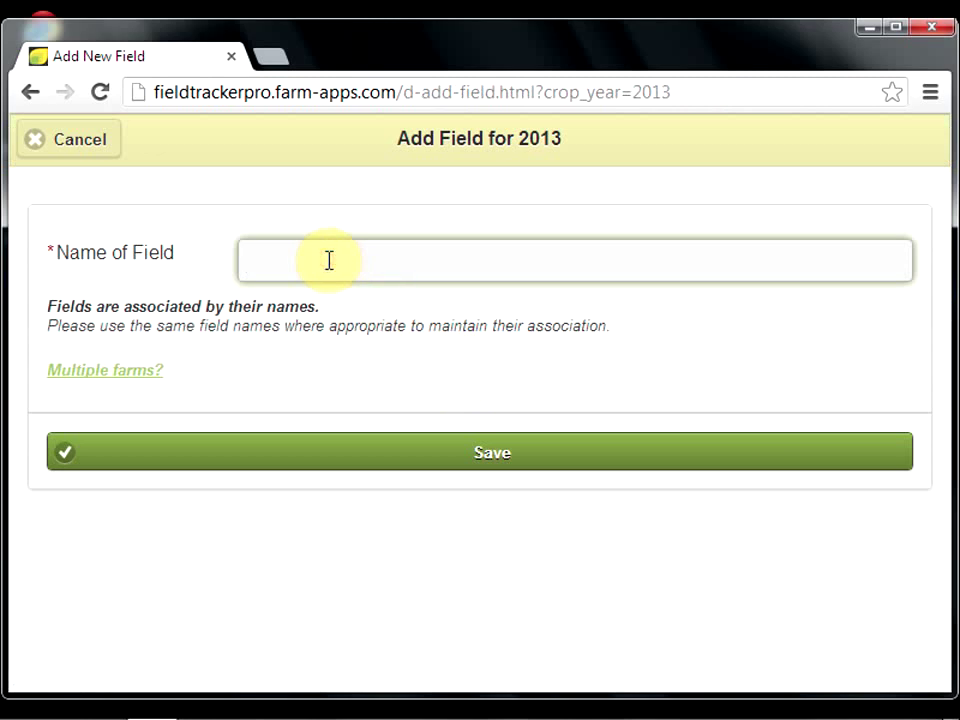
type("field 1")
left_click(426, 453)
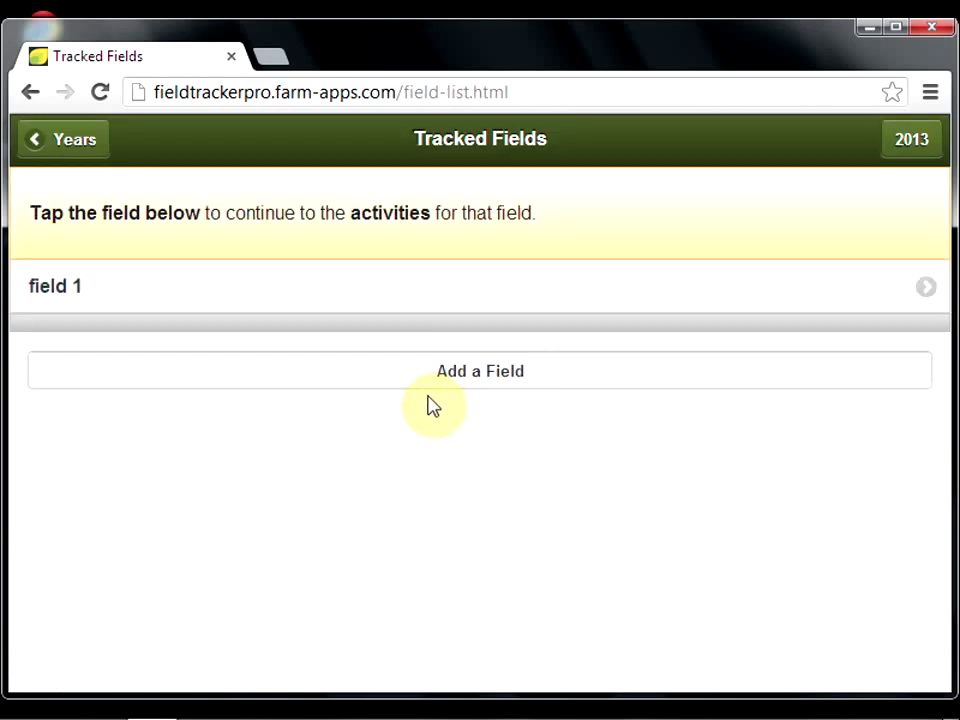
left_click(438, 373)
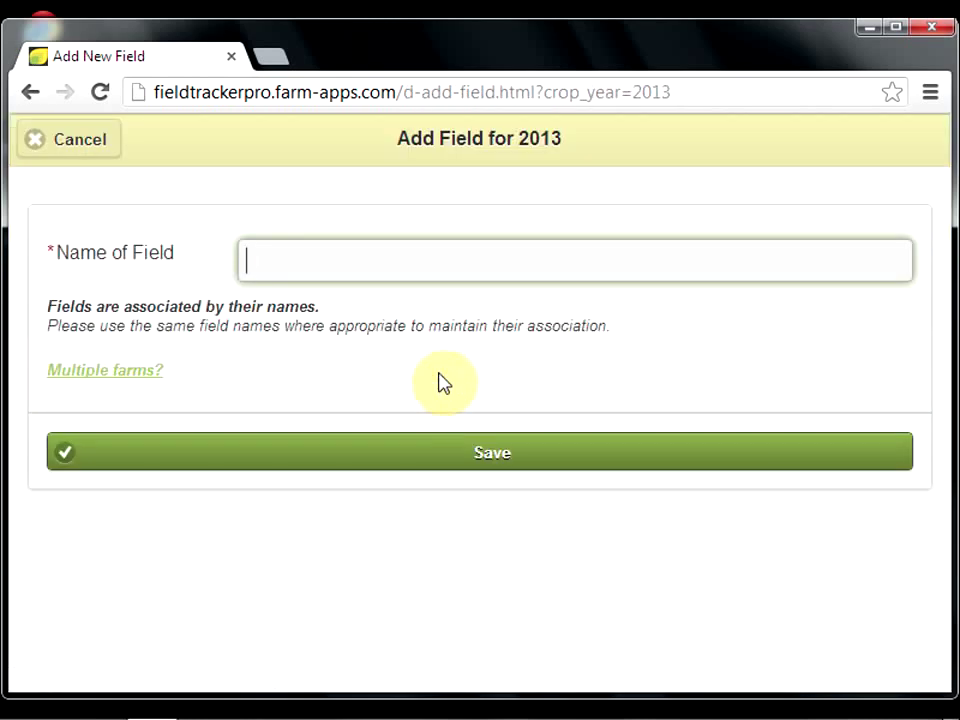
type("field 2")
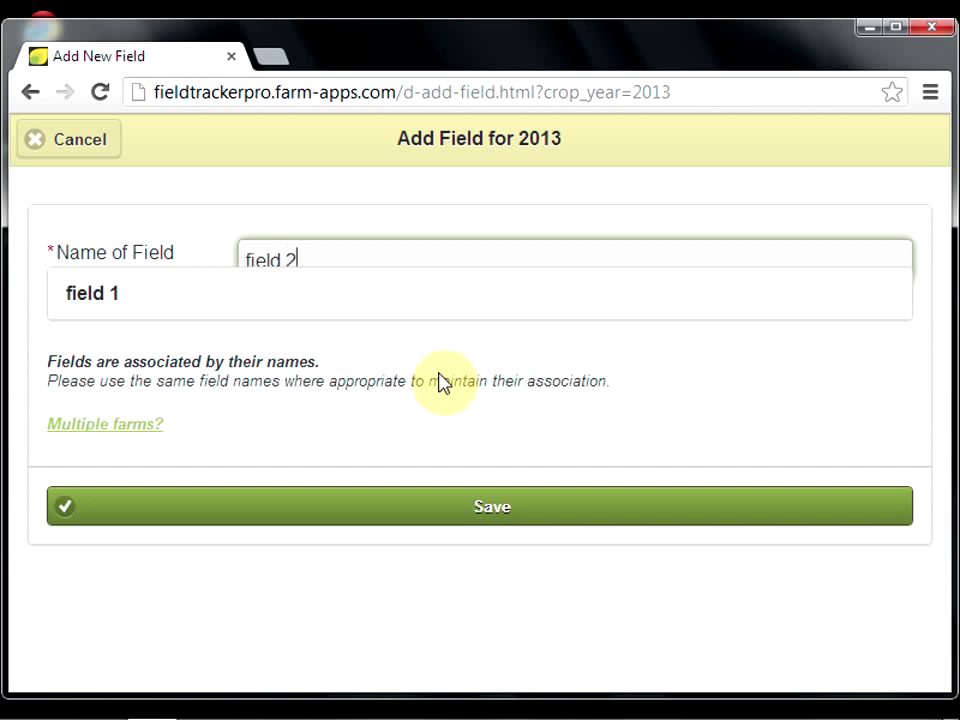
left_click(542, 463)
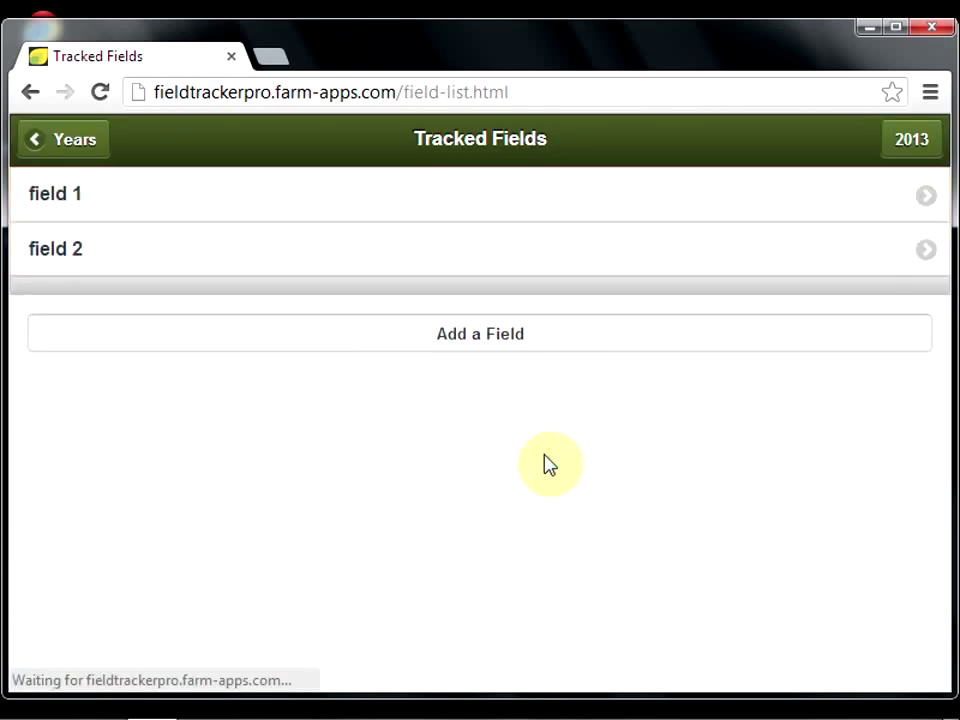
left_click(467, 345)
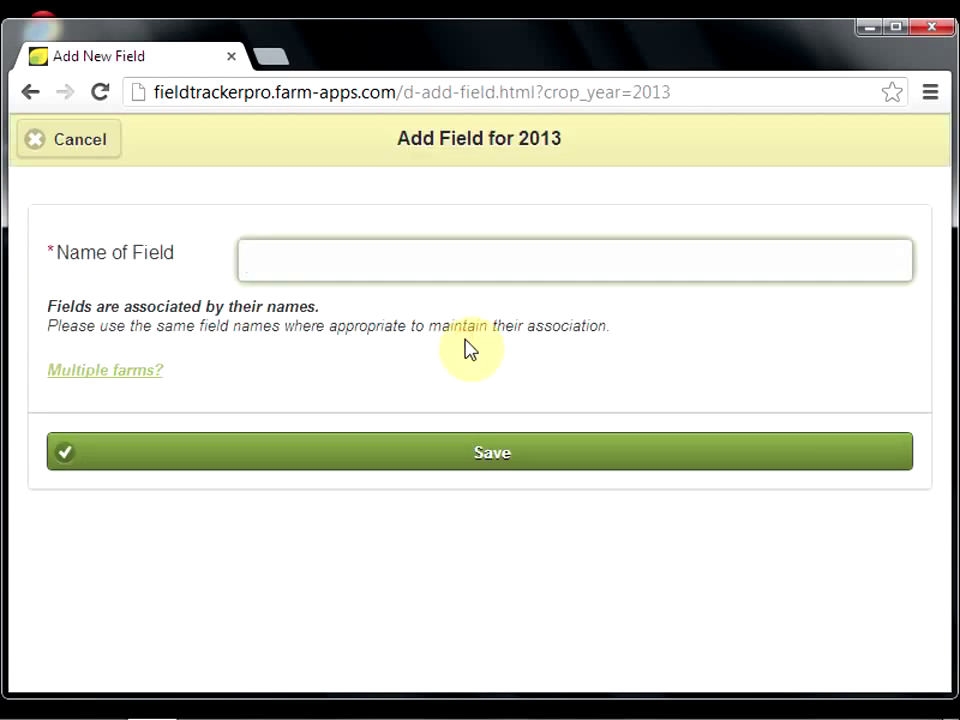
type("field 3")
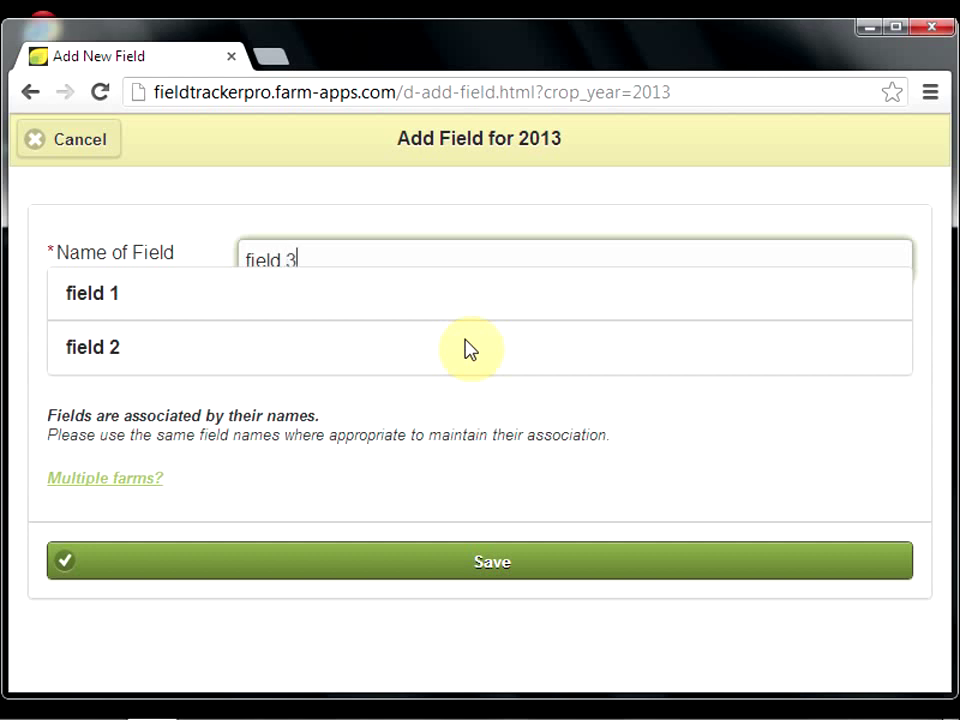
left_click(516, 449)
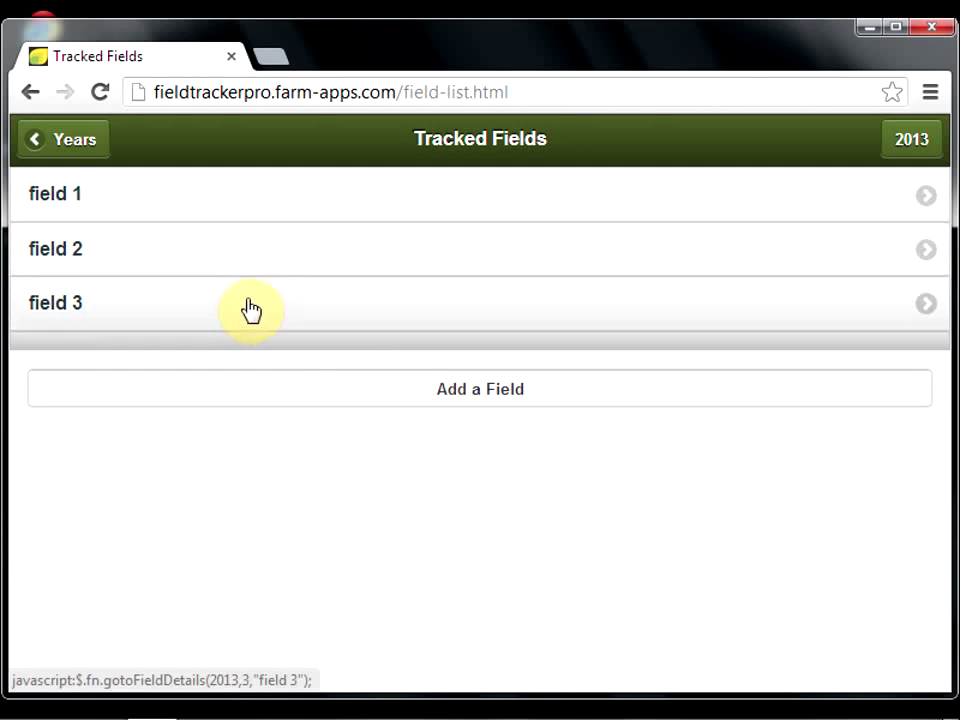
- Open field 1 and scroll through its activities from Field Details to Hay and back
left_click(136, 207)
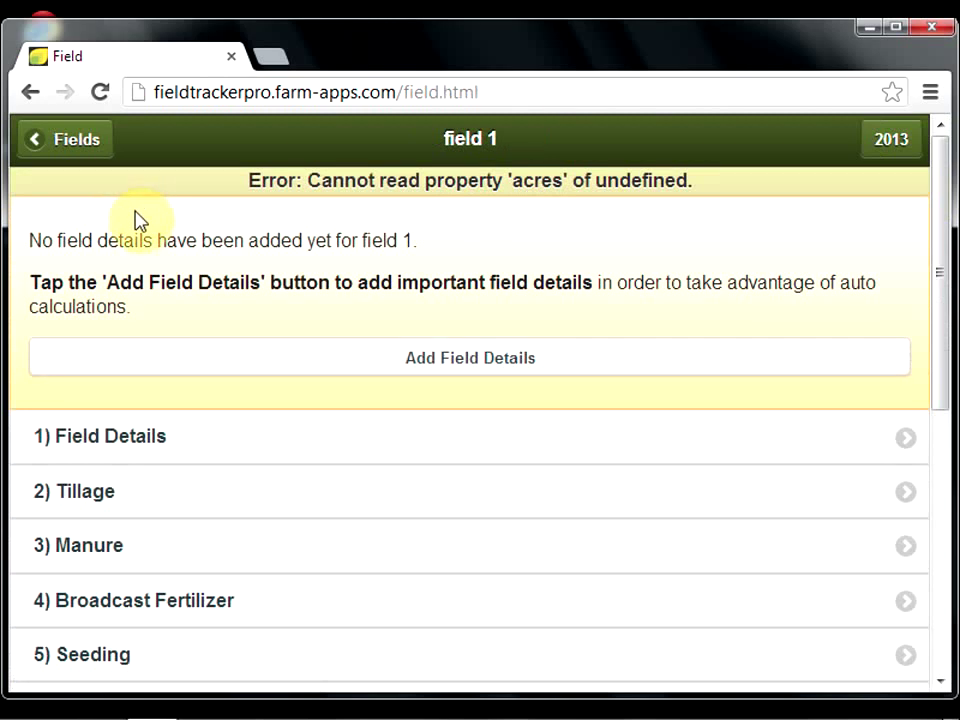
scroll(284, 412, "down", 1)
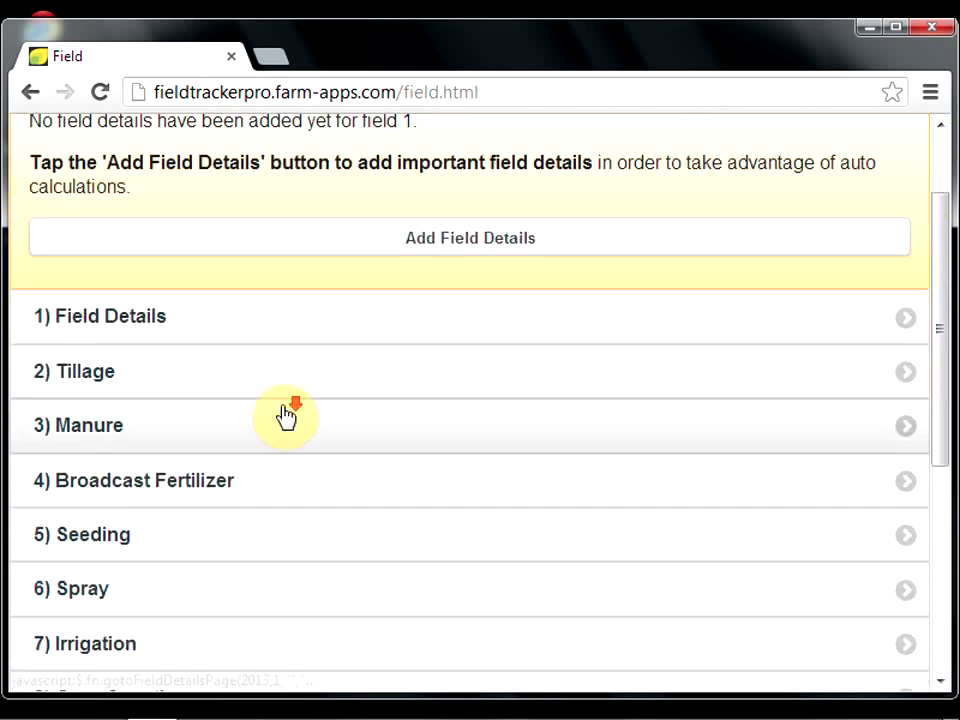
scroll(286, 414, "down", 1)
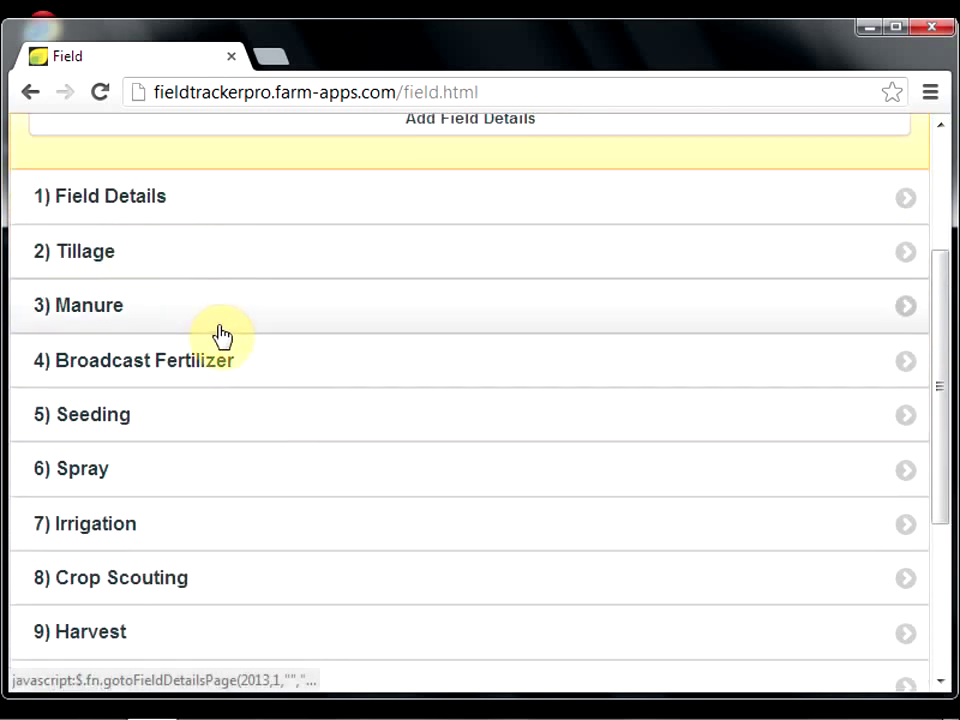
scroll(222, 340, "down", 1)
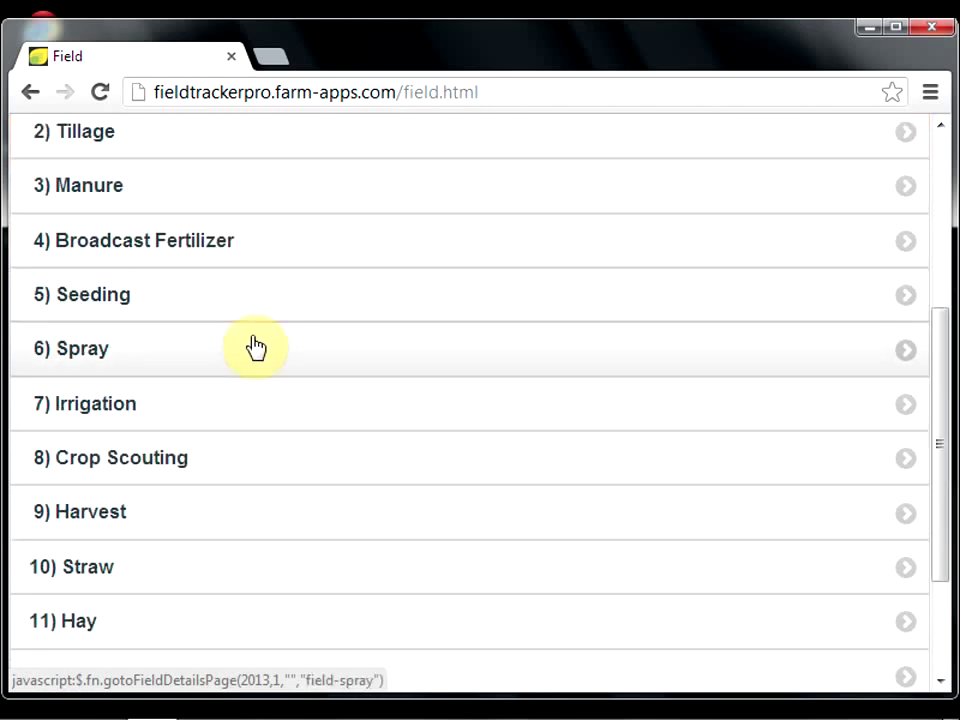
scroll(257, 347, "up", 2)
scroll(262, 345, "up", 1)
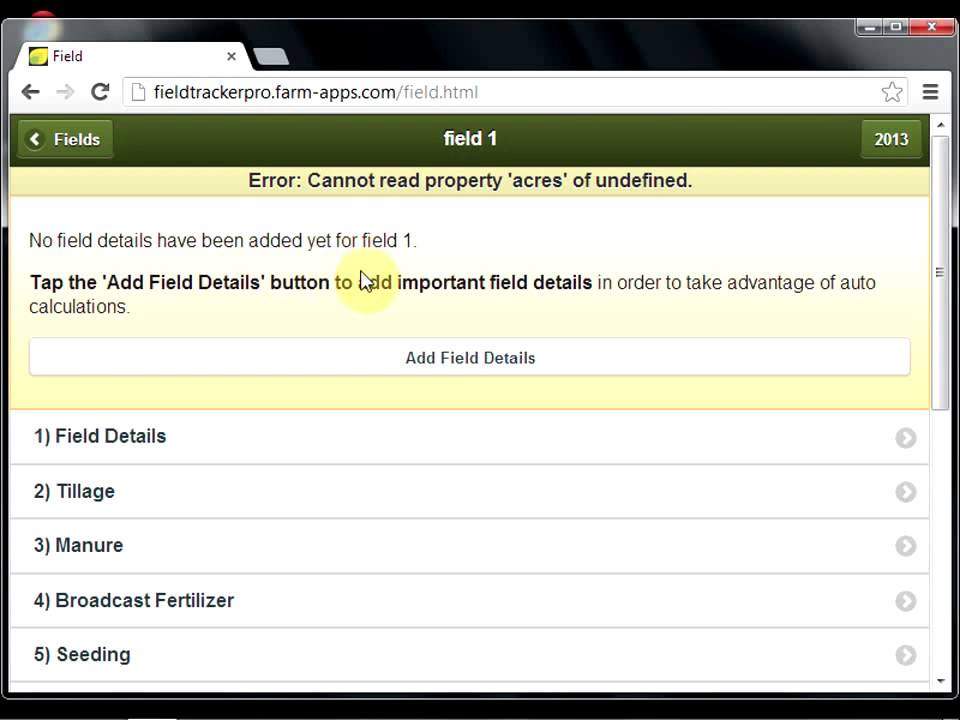
- Enter field 1's area so it reads 46.95 acres and 19 hectares
left_click(443, 364)
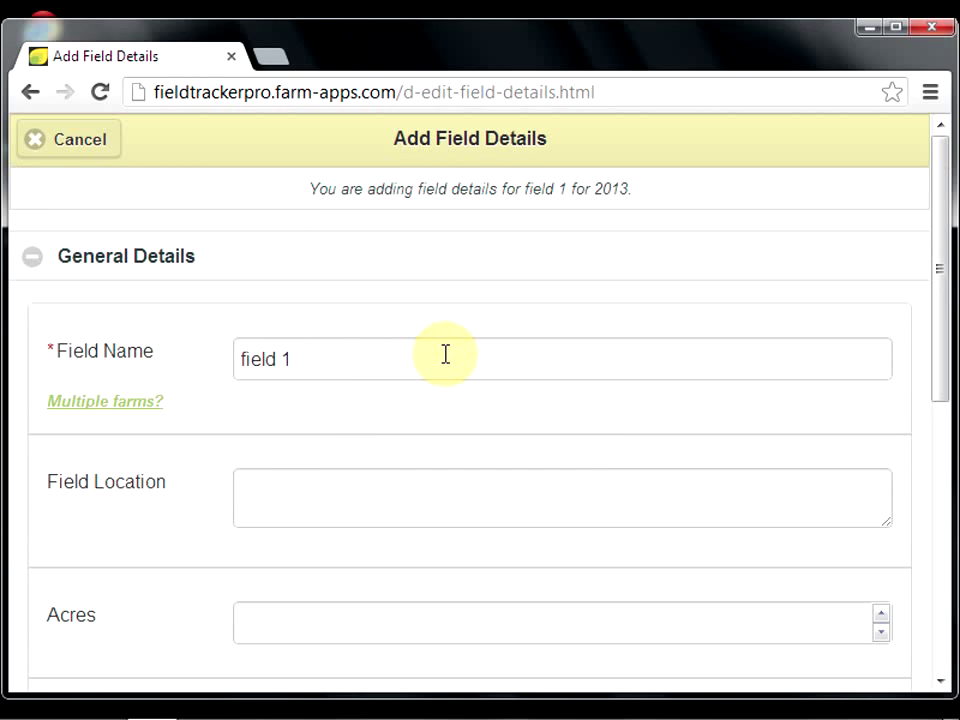
scroll(445, 354, "down", 3)
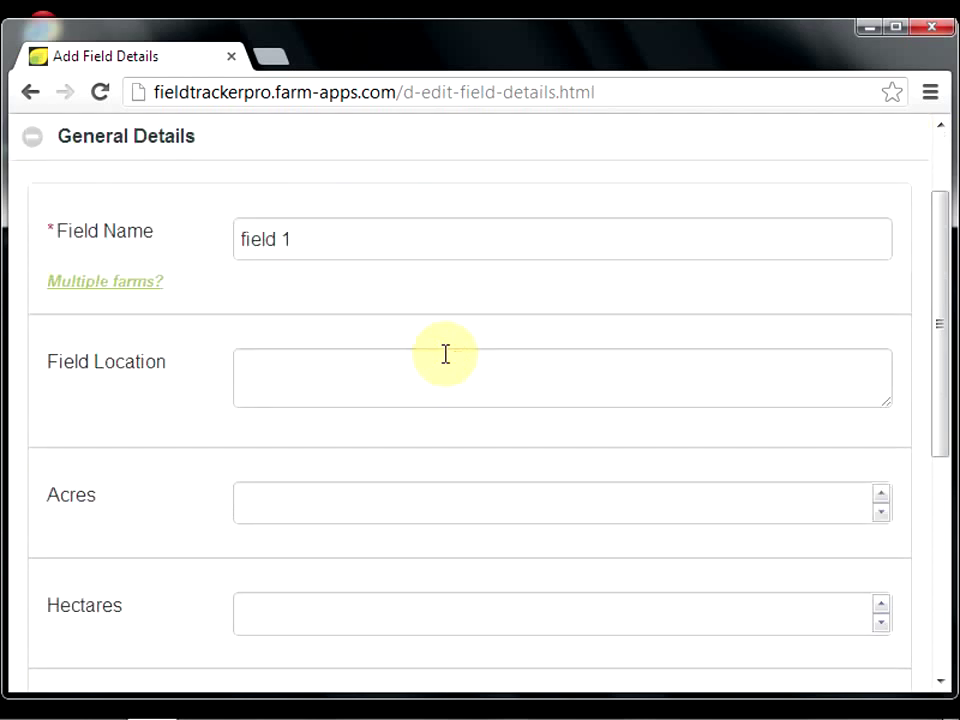
scroll(445, 354, "down", 3)
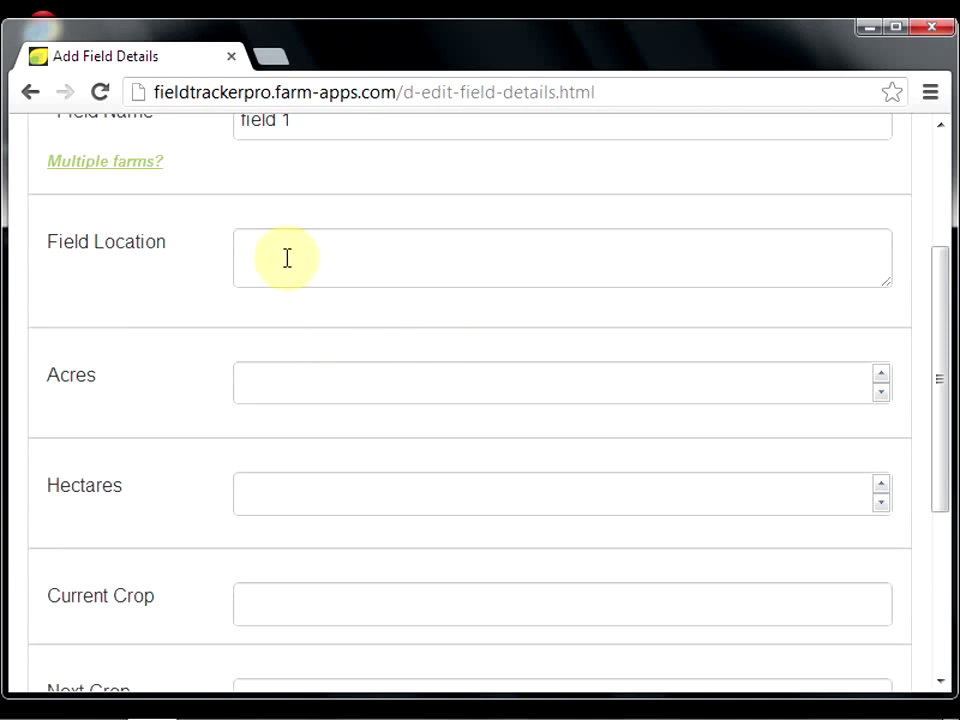
left_click(300, 372)
type("20")
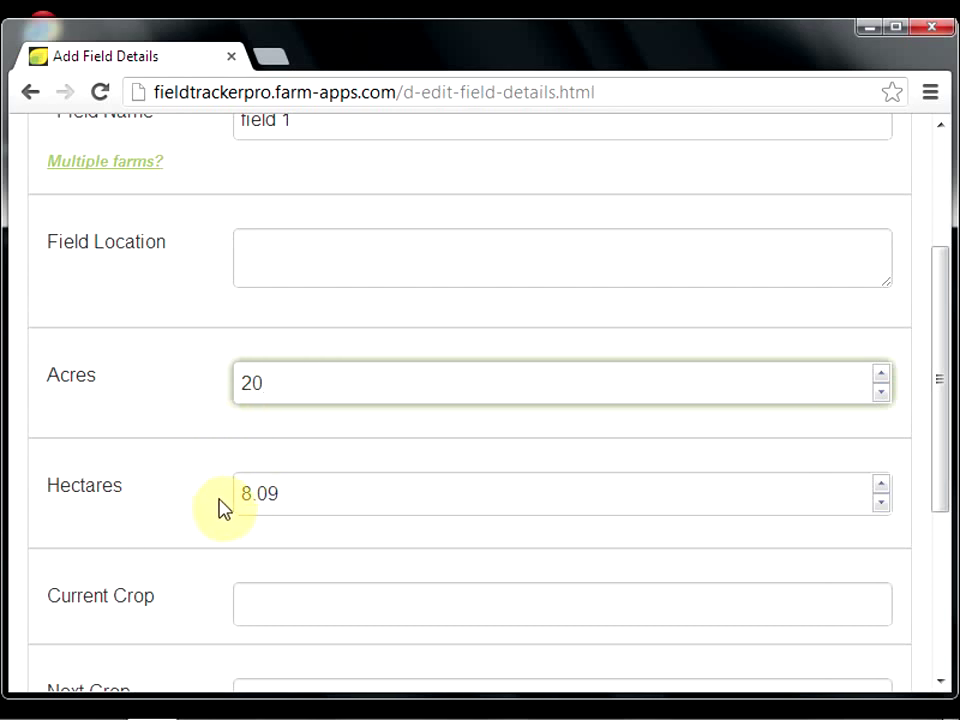
left_click_drag(282, 496, 216, 497)
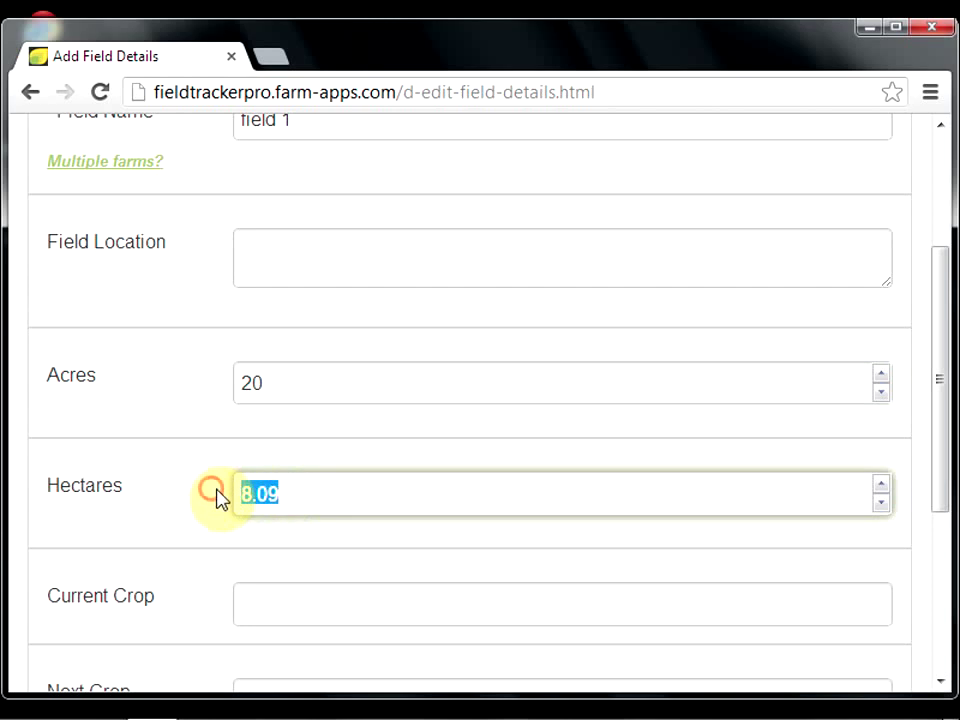
type("20")
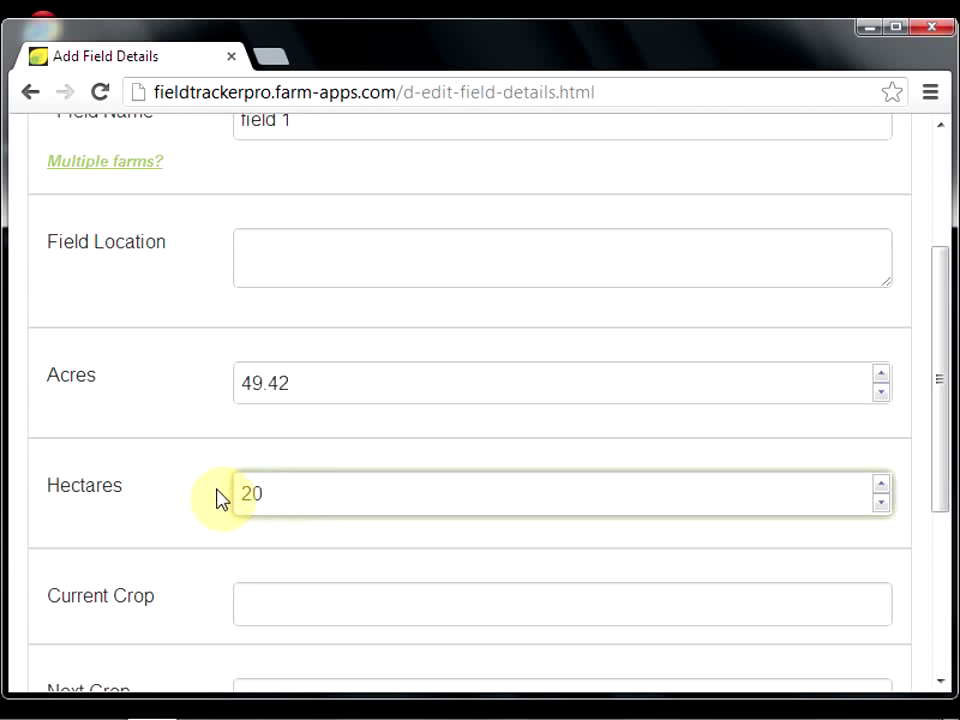
- Set Soybeans as the current crop and Barley as the next crop
scroll(399, 371, "down", 2)
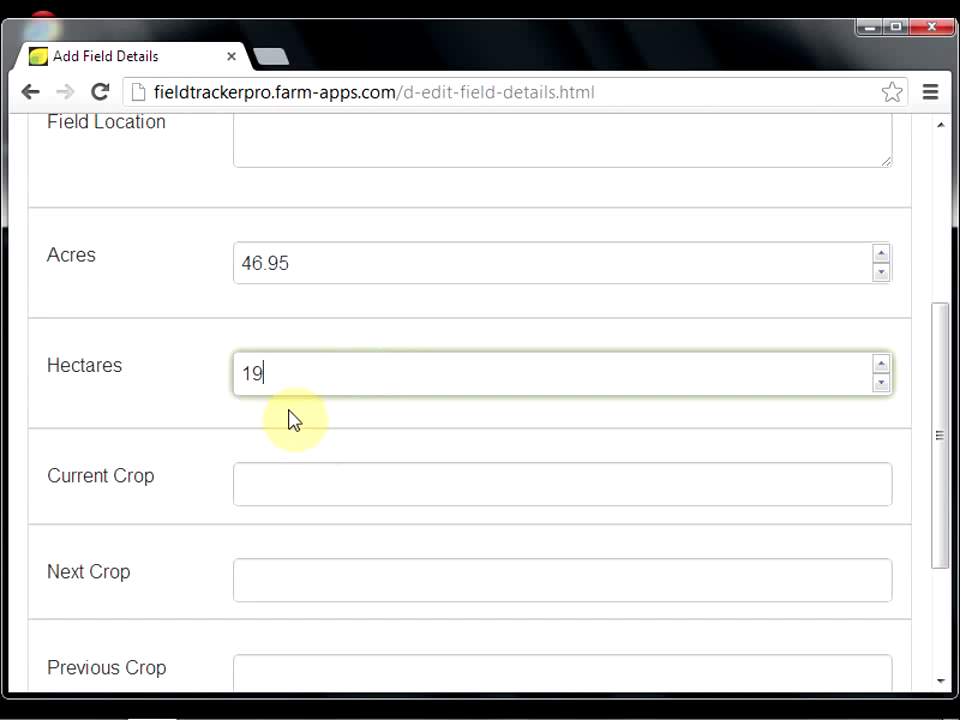
left_click(314, 487)
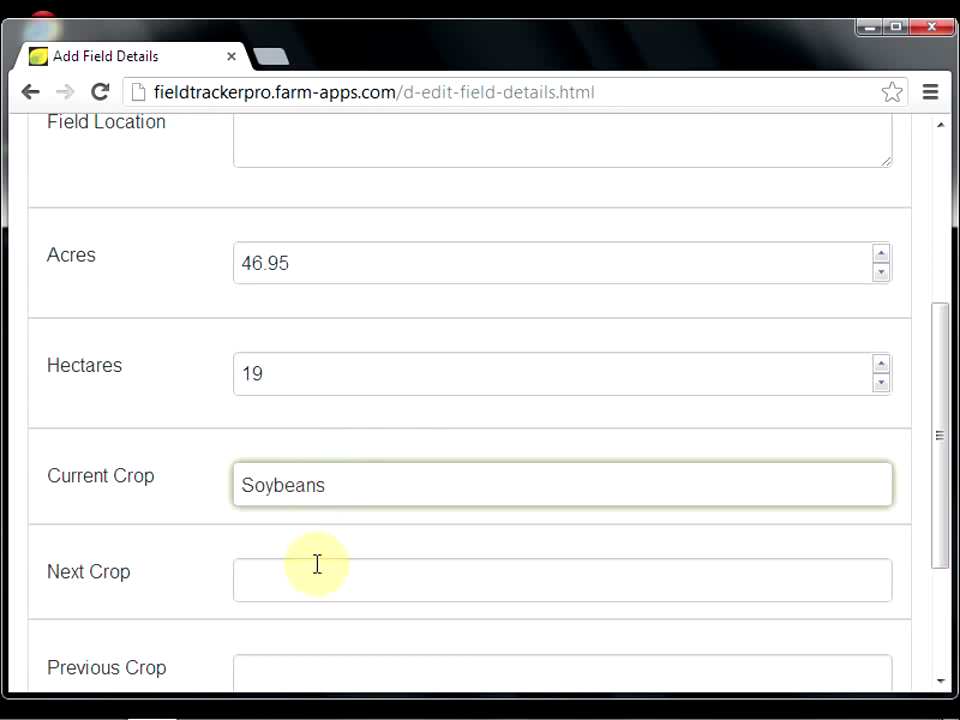
left_click(257, 582)
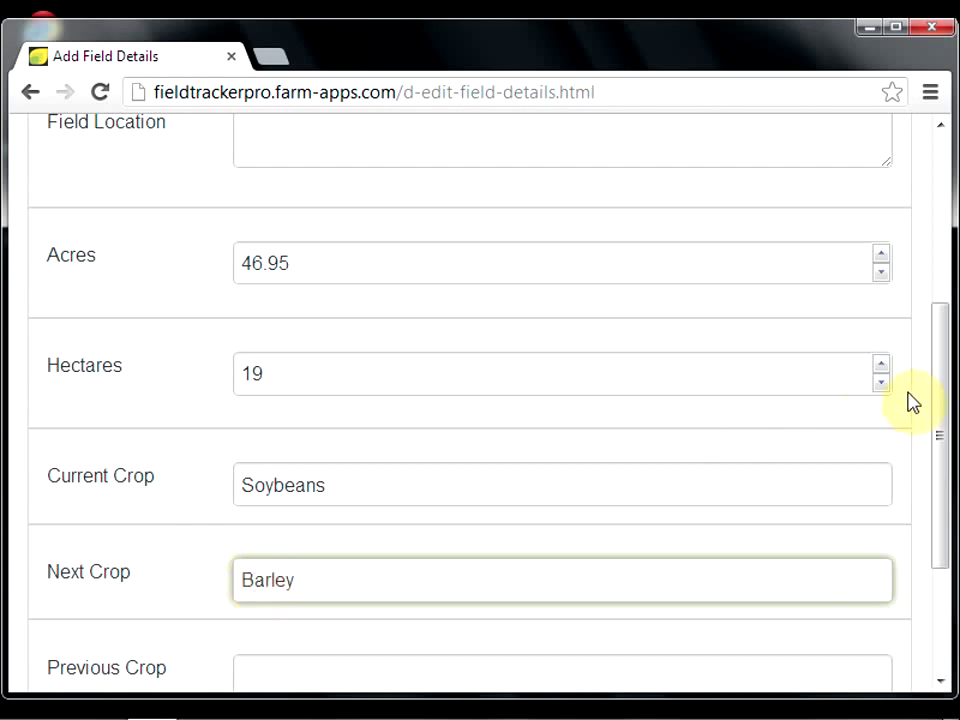
left_click_drag(939, 396, 934, 510)
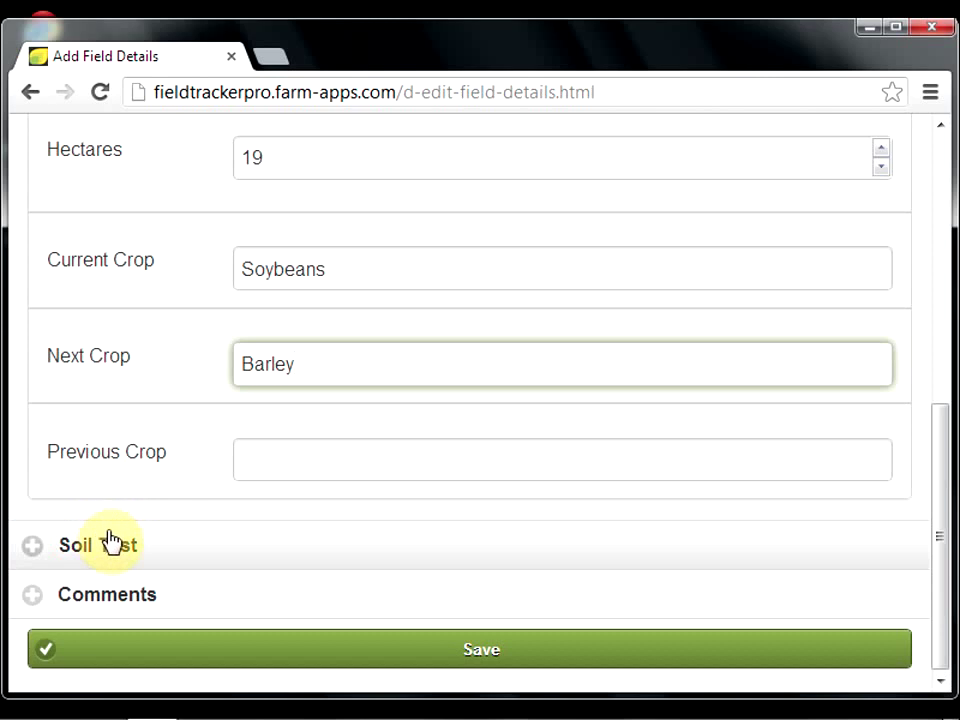
- Expand the Soil Test and Comments sections, then save field 1's details
left_click(37, 555)
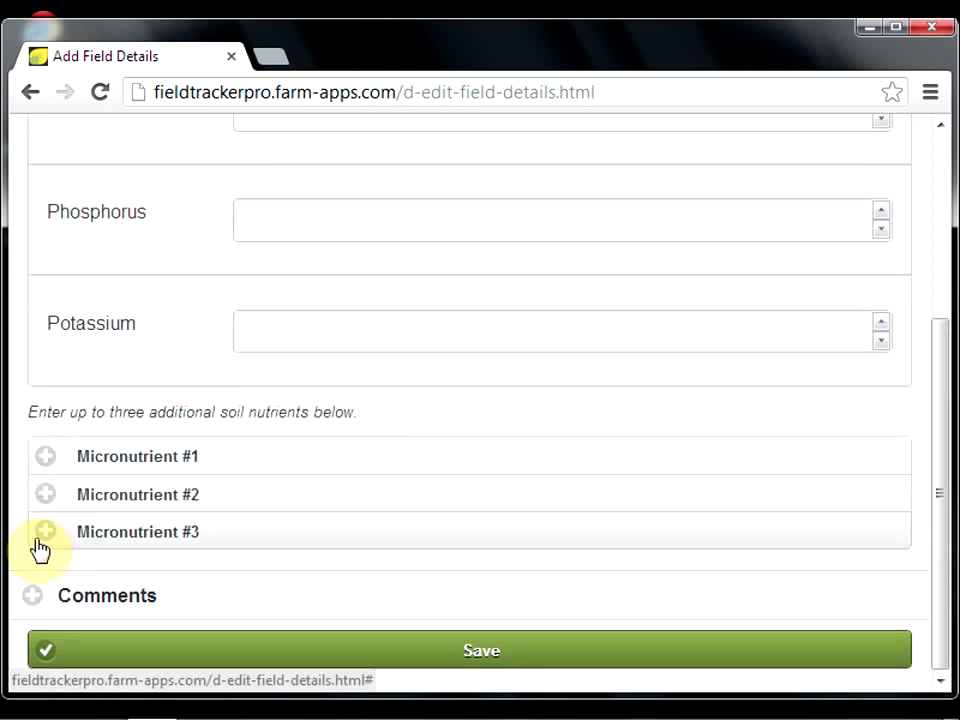
scroll(113, 268, "up", 1)
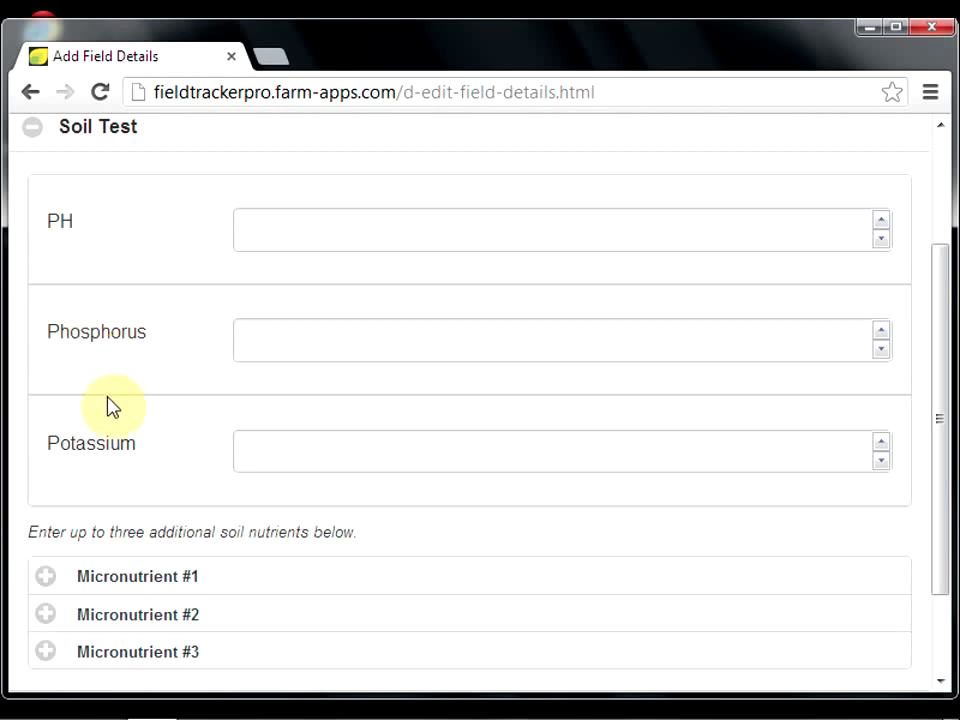
scroll(113, 407, "down", 2)
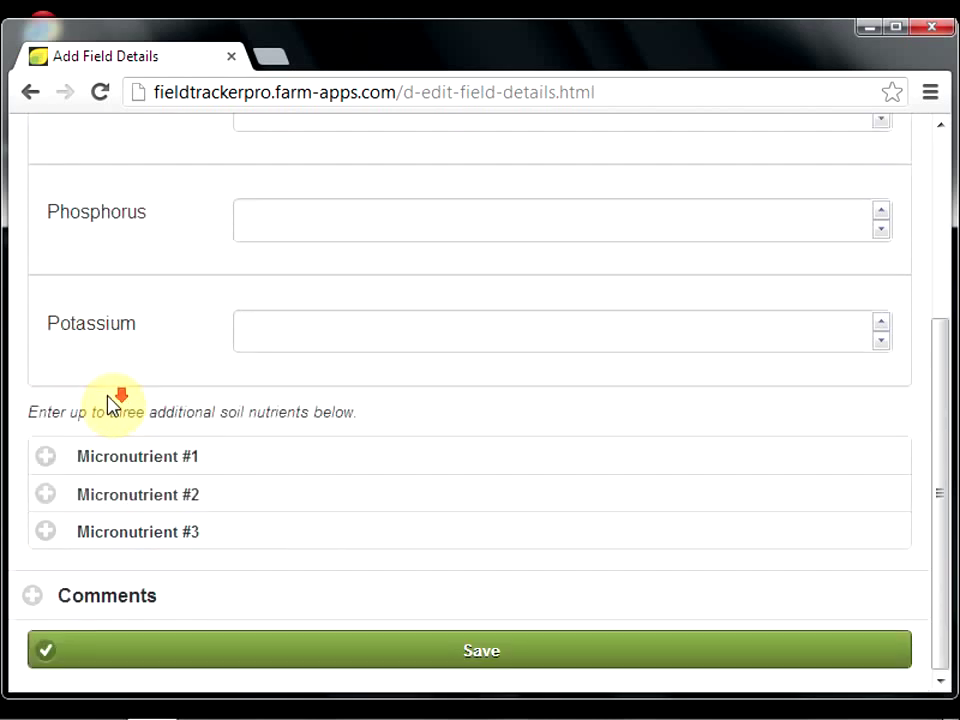
left_click(38, 597)
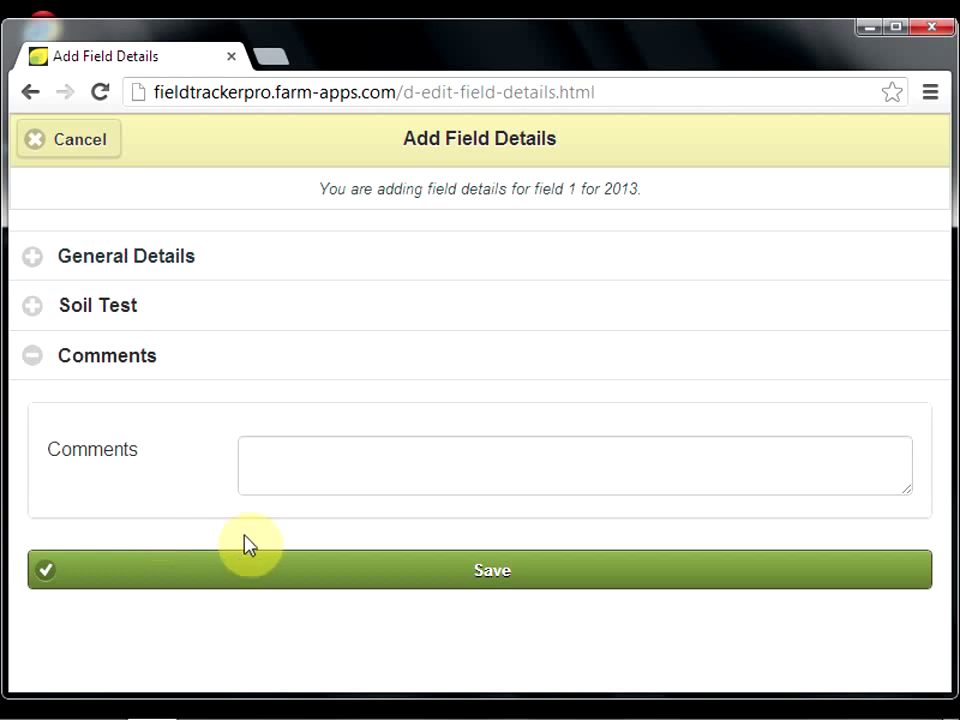
left_click(197, 588)
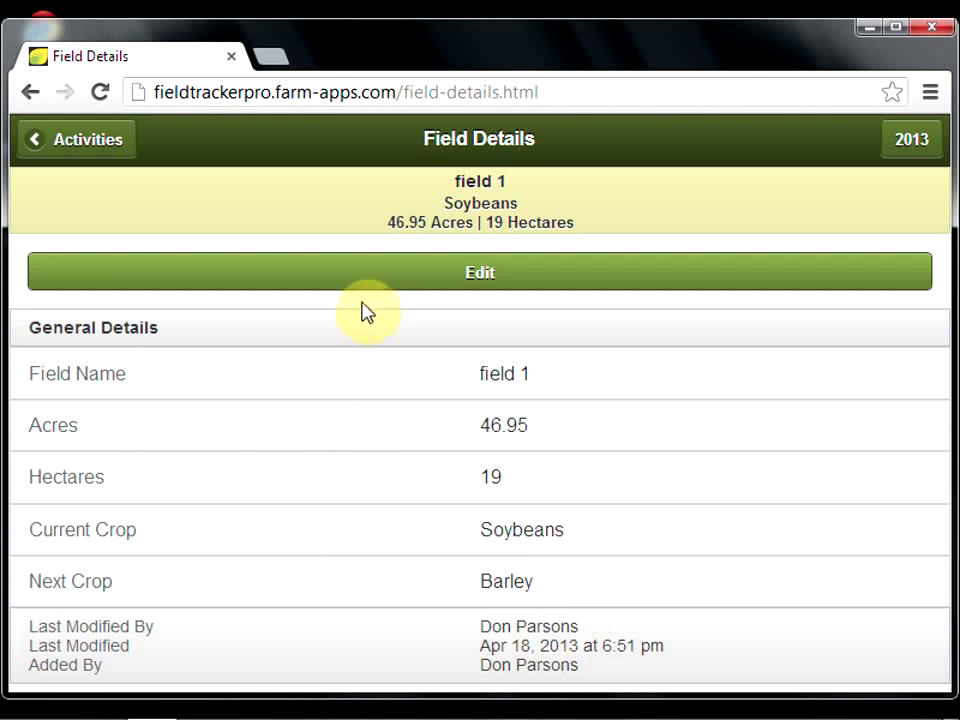
- Return to field 1's activities, now headed Soybeans, 46.95 Acres | 19 Hectares
left_click(89, 150)
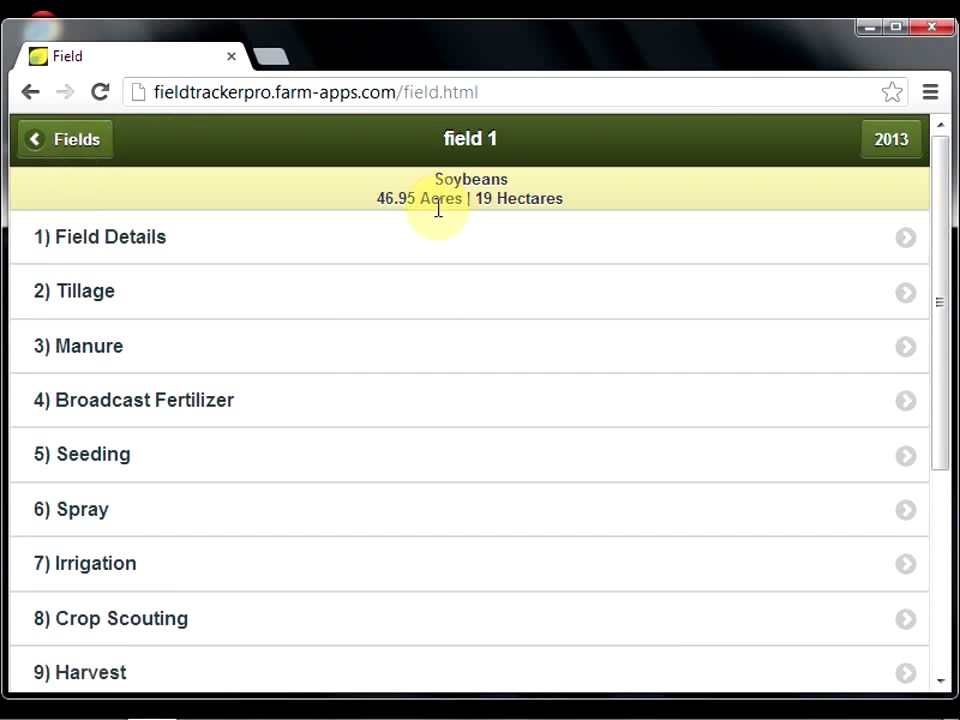
right_click(363, 190)
left_click(368, 187)
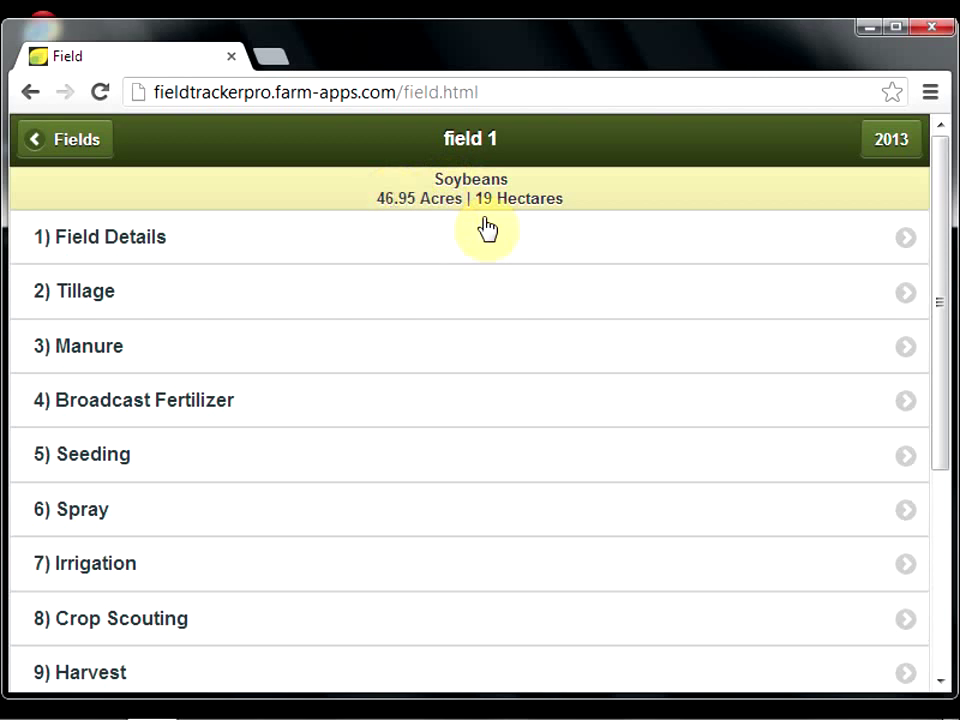
- Save Tillage Entry #1 for Apr 18, 2013 with task 'Tillage' and comment 'Great conditions'
left_click(329, 302)
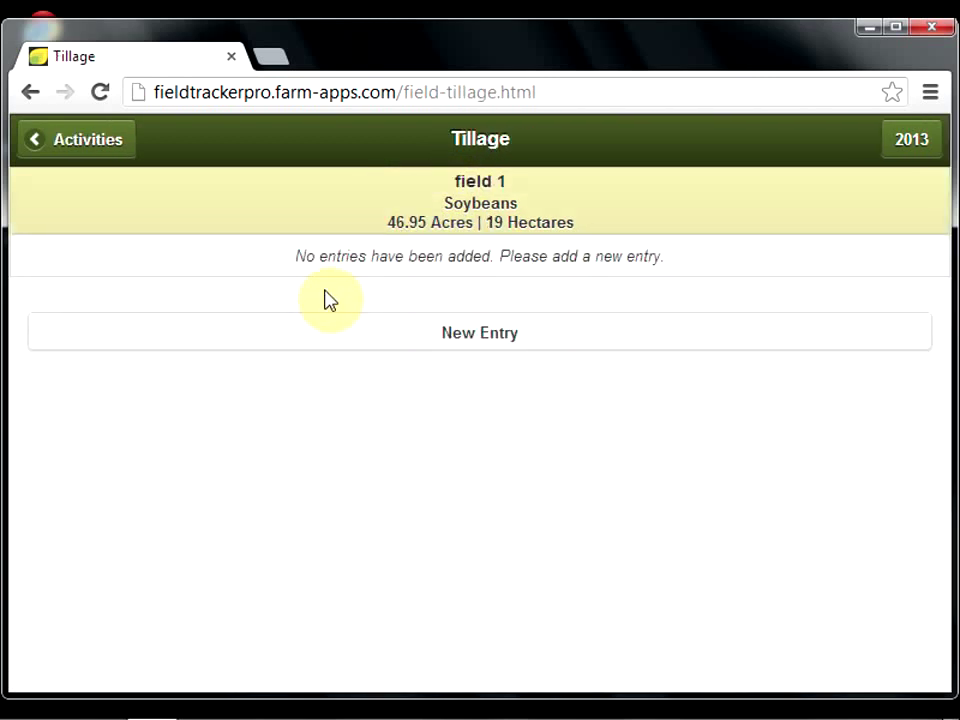
left_click(336, 339)
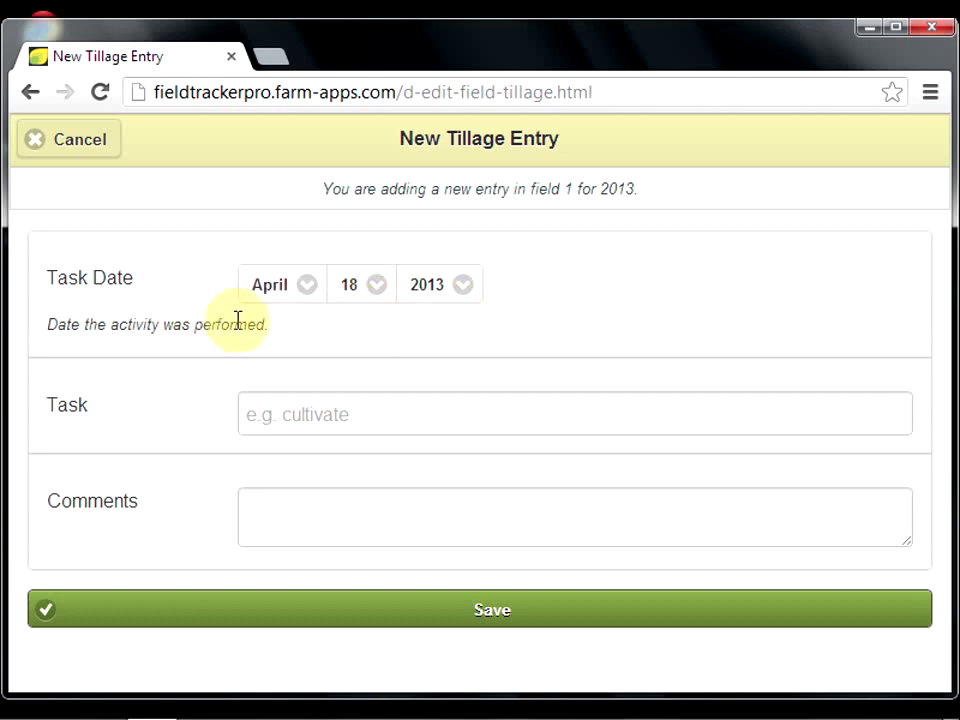
left_click(297, 408)
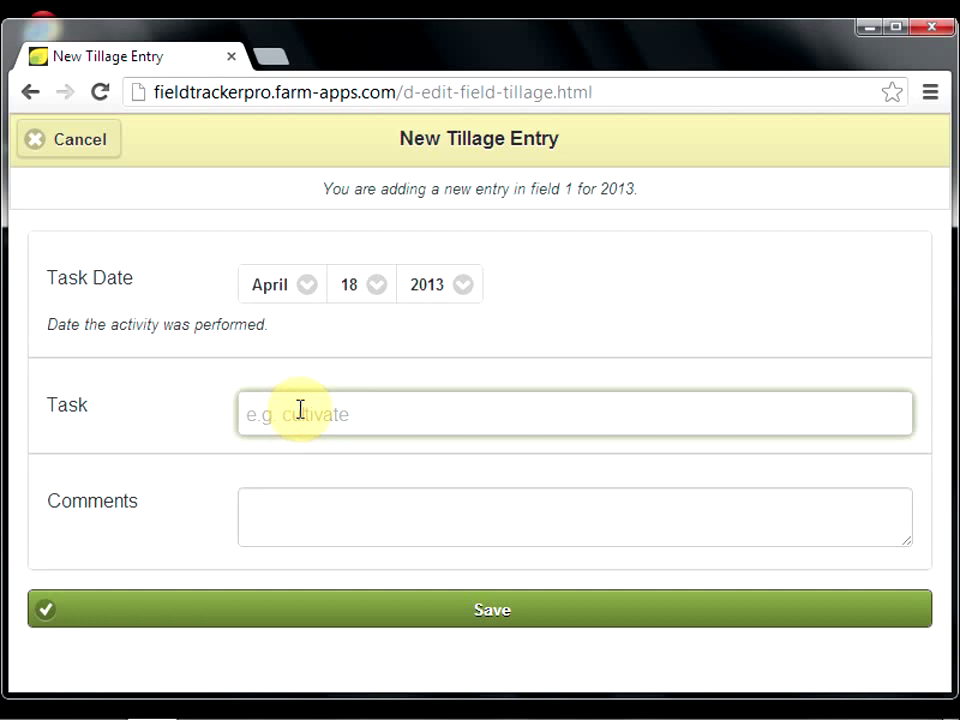
type("Tillage")
key("Tab")
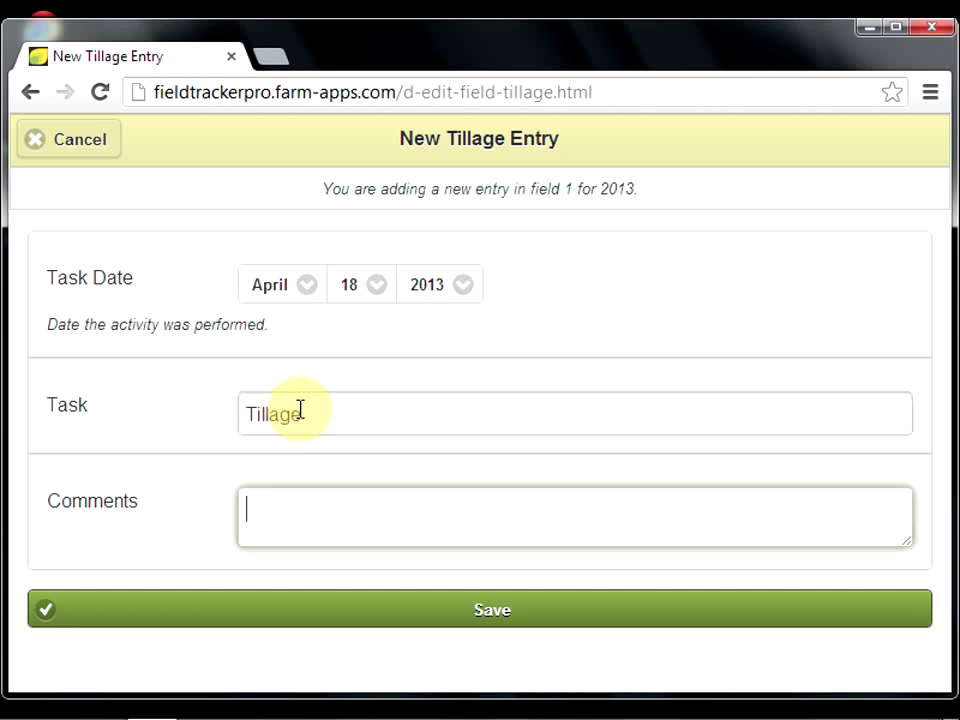
type("Great C")
key("BackSpace")
type("cond")
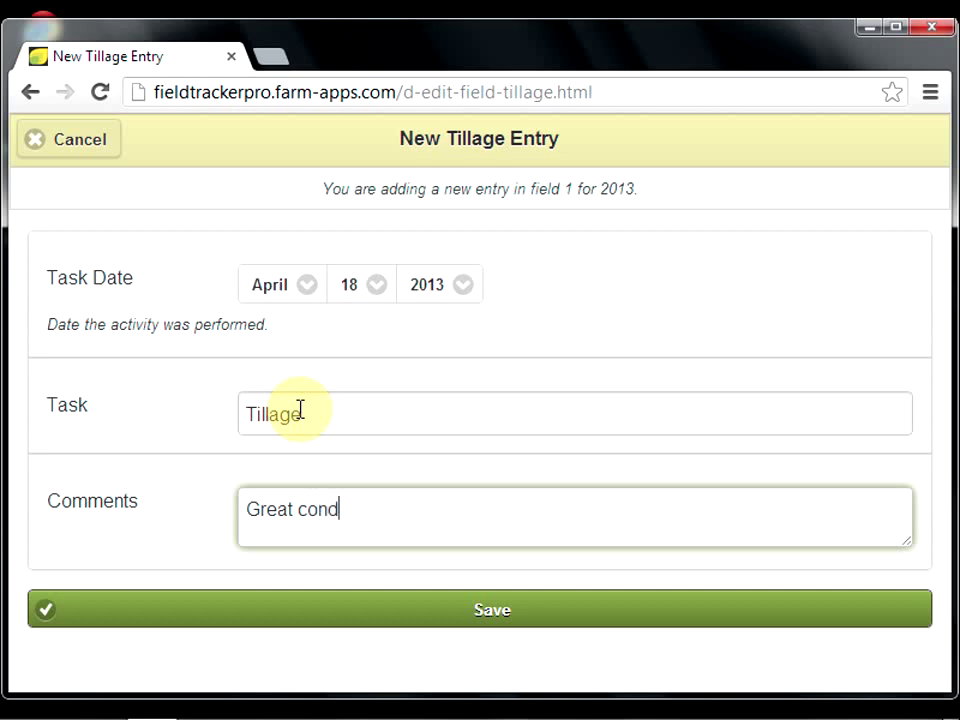
type("itrion")
key("BackSpace")
key("BackSpace")
key("BackSpace")
key("BackSpace")
type("ions")
left_click(396, 616)
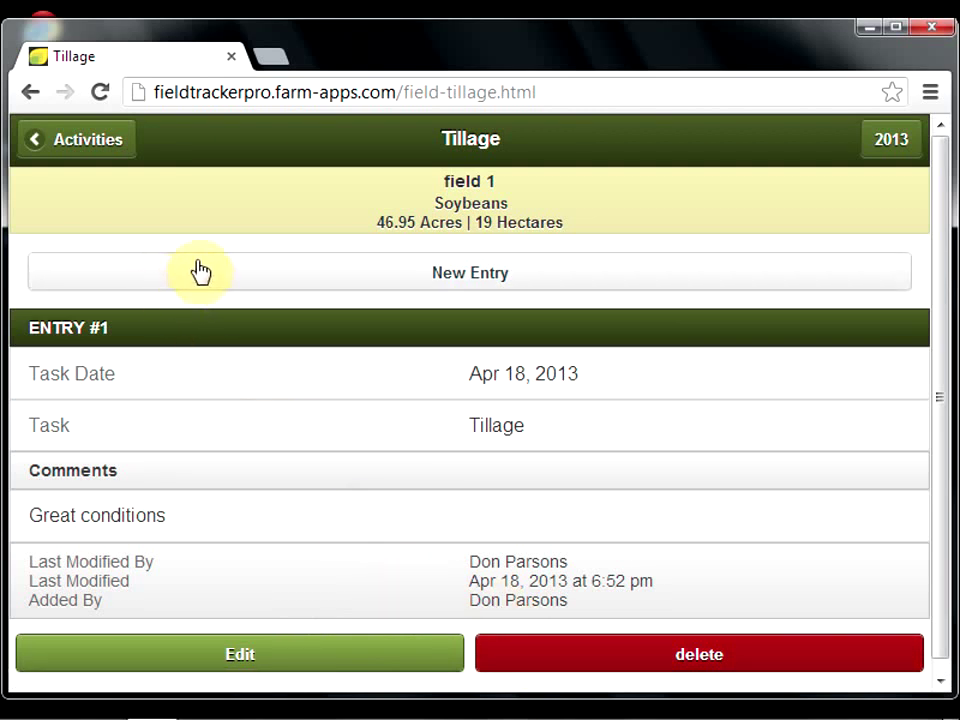
- Step back through Activities and Fields to the Tracked Years dashboard showing 2013
left_click(96, 148)
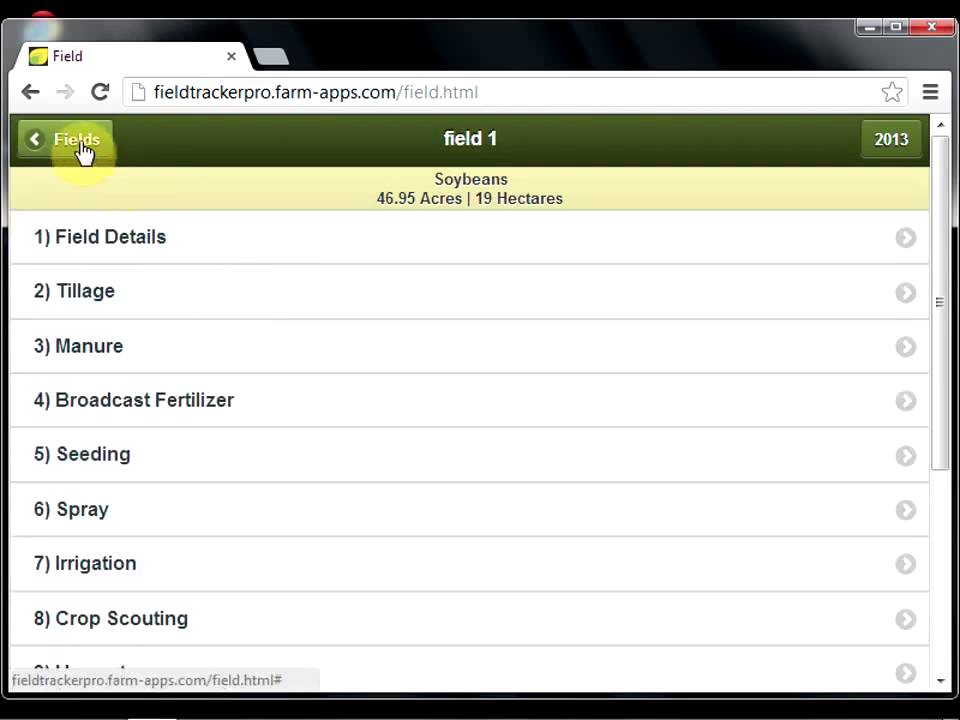
left_click(82, 148)
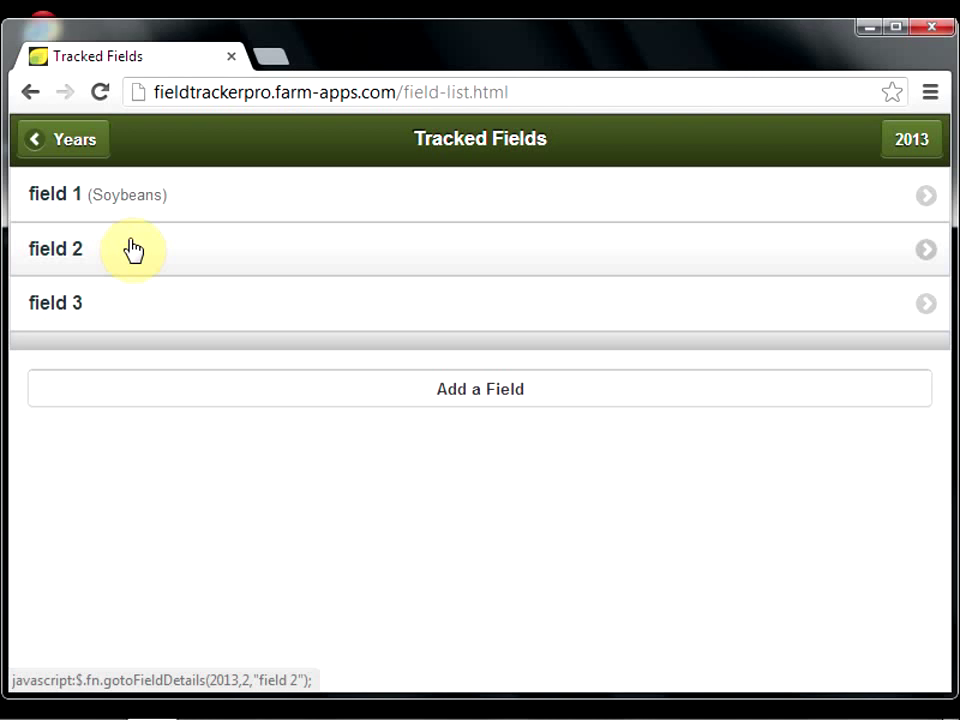
left_click(65, 150)
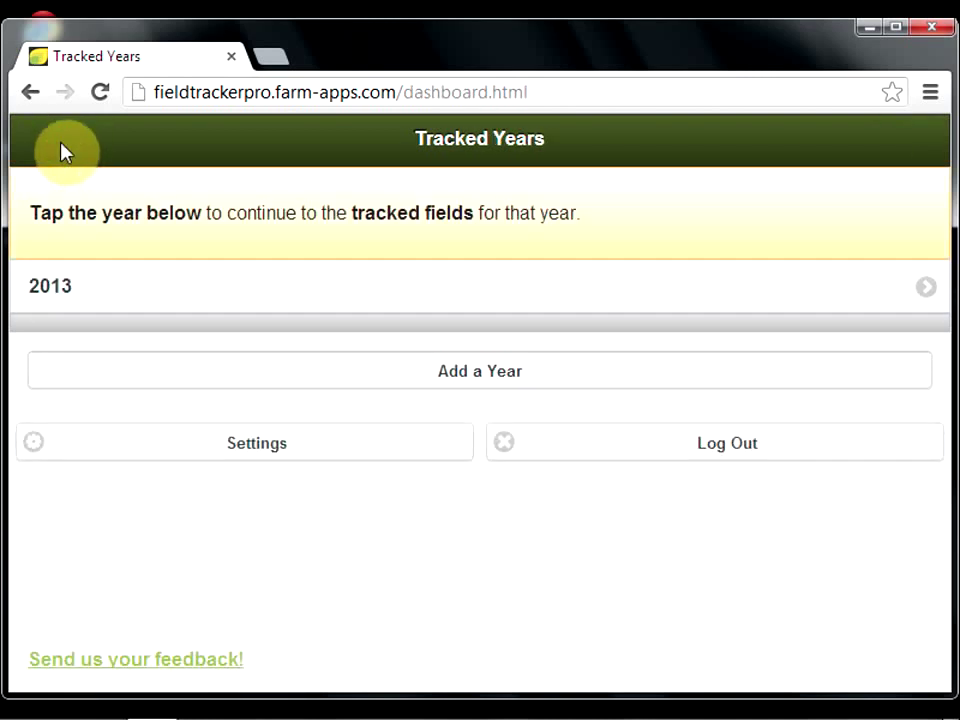